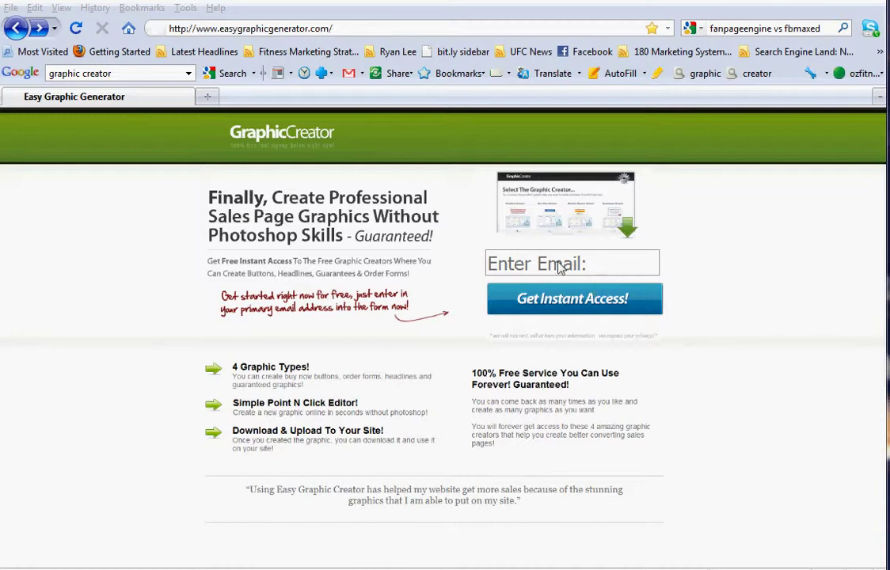
# Submit the e-mail sign-up form to get free access and reach the Congrats page.
pyautogui.hotkey('alt', 'Right')
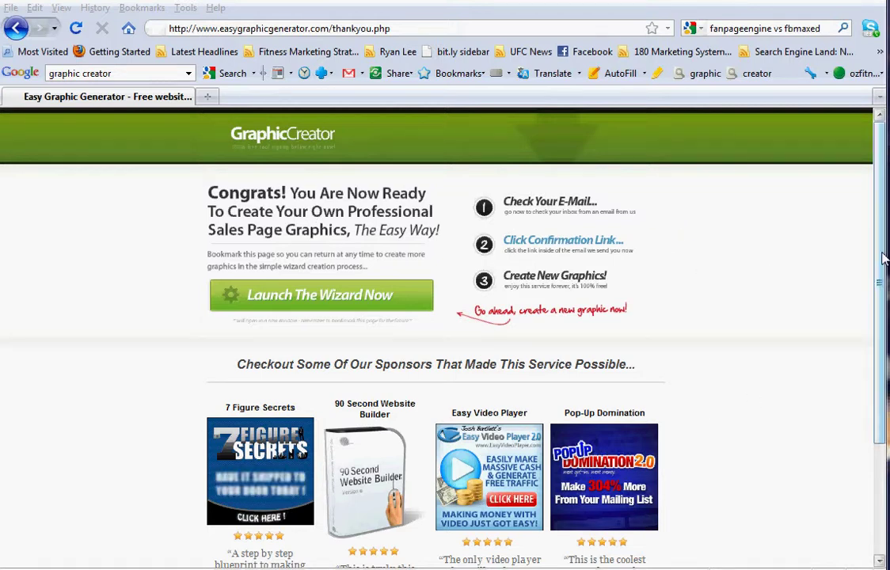
pyautogui.scroll(-3, 670, 260)
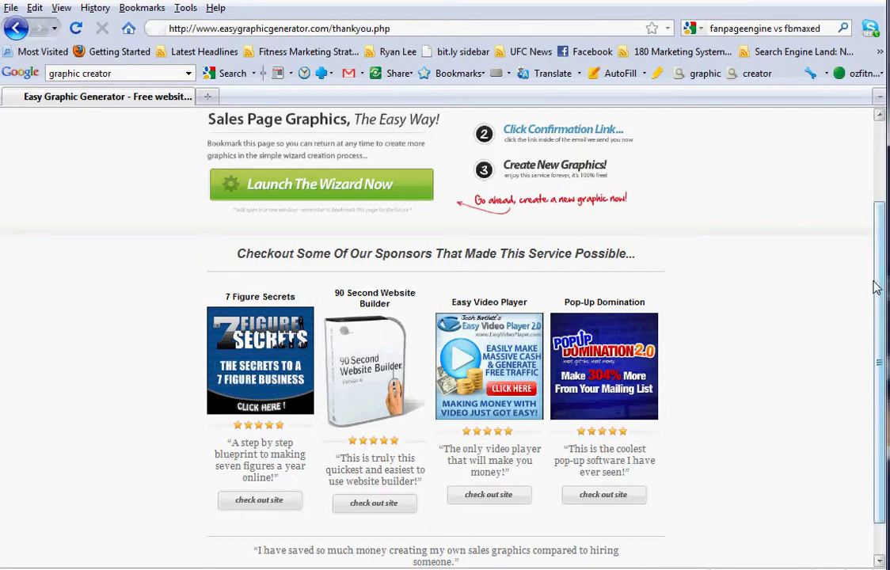
pyautogui.moveTo(878, 288); pyautogui.dragTo(886, 190)
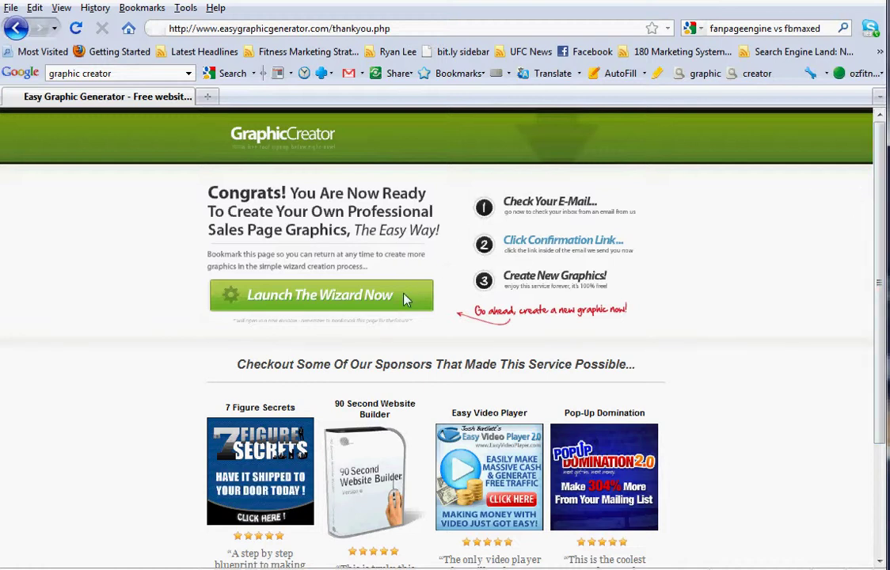
# Launch the graphic wizard, zoom in, and continue with Headline Creator as the graphic type.
pyautogui.click(360, 296)
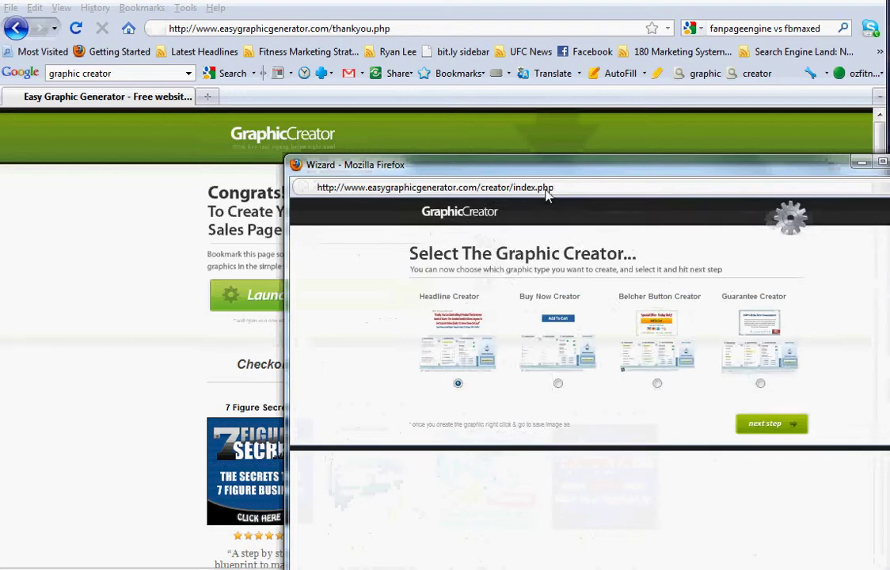
pyautogui.moveTo(563, 171); pyautogui.dragTo(426, 97)
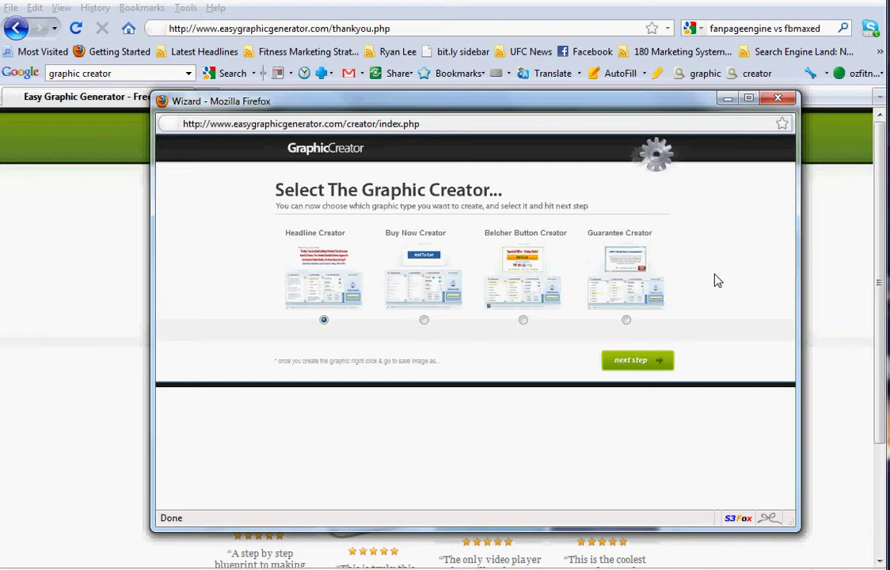
pyautogui.hotkey('ctrl', '+')
pyautogui.hotkey('ctrl', '+')
pyautogui.hotkey('ctrl', '+')
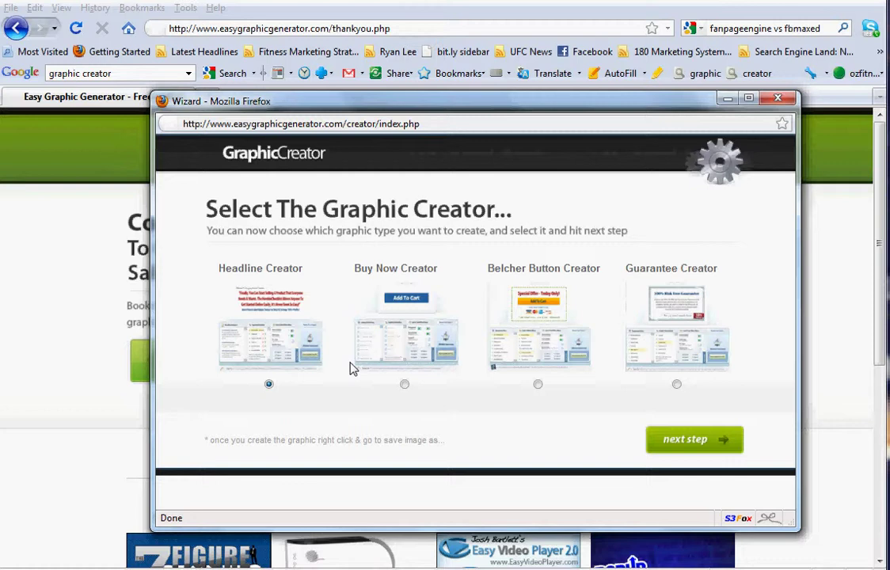
pyautogui.click(691, 444)
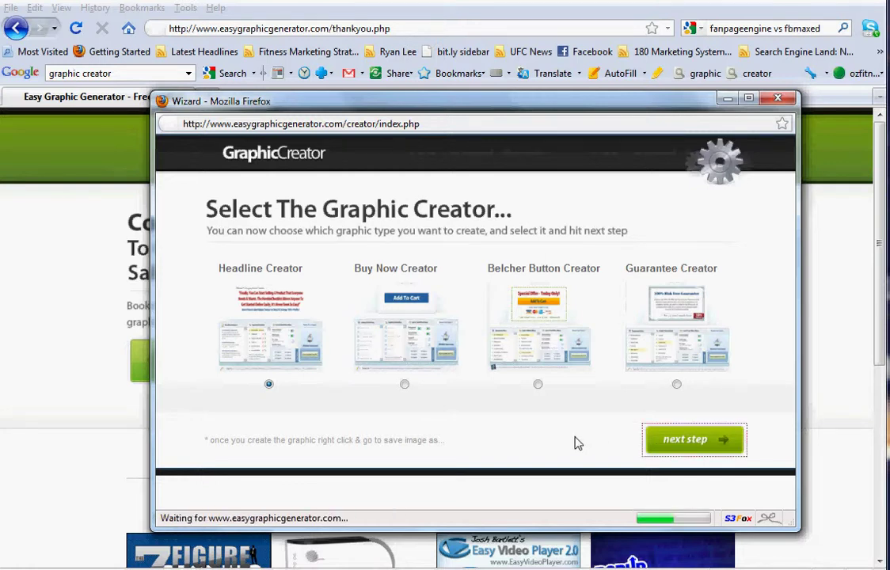
pyautogui.moveTo(599, 104); pyautogui.dragTo(553, 10)
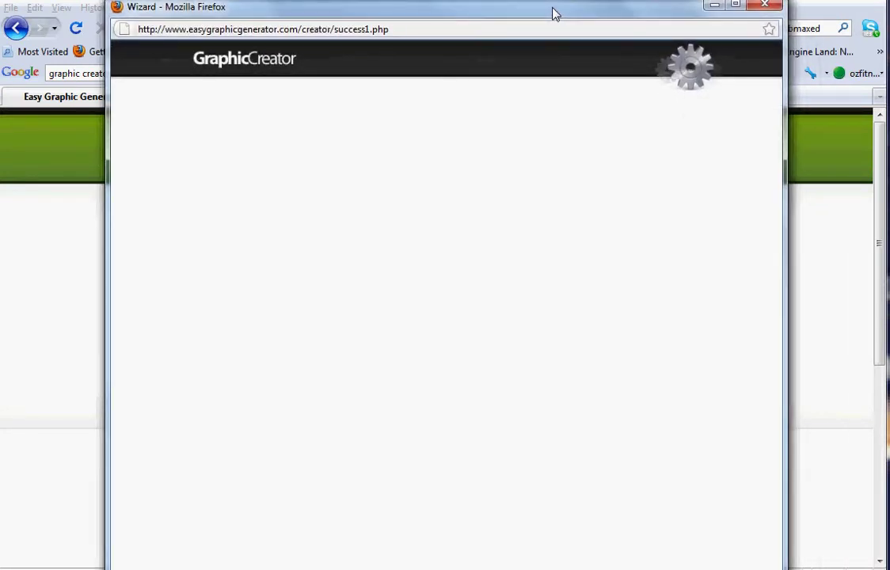
# Delete 'A Product T' so the headline reads 'Start Selling hat Everyone Needs & Wants'.
pyautogui.moveTo(583, 14); pyautogui.dragTo(581, 2)
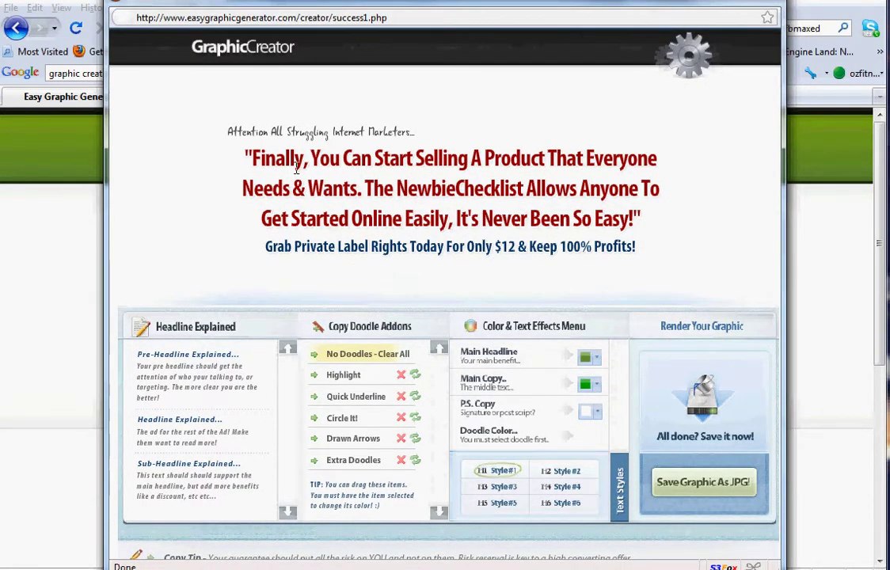
pyautogui.moveTo(655, 252); pyautogui.dragTo(376, 176)
pyautogui.click(331, 155)
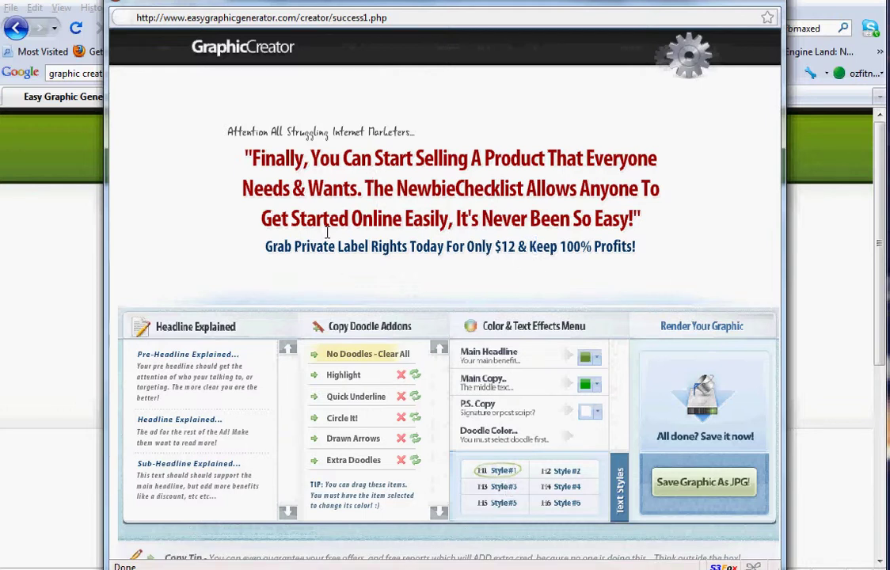
pyautogui.moveTo(559, 159); pyautogui.dragTo(418, 158)
pyautogui.write('lkjsdlkjf')
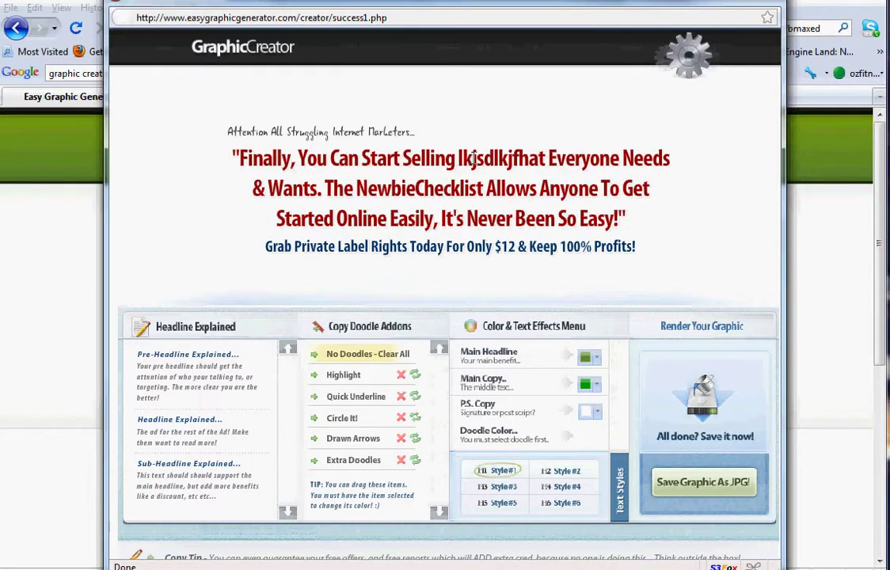
pyautogui.press('BackSpace')
pyautogui.press('BackSpace')
pyautogui.press('BackSpace')
pyautogui.press('BackSpace')
pyautogui.press('BackSpace')
pyautogui.press('BackSpace')
pyautogui.press('BackSpace')
pyautogui.press('BackSpace')
pyautogui.press('BackSpace')
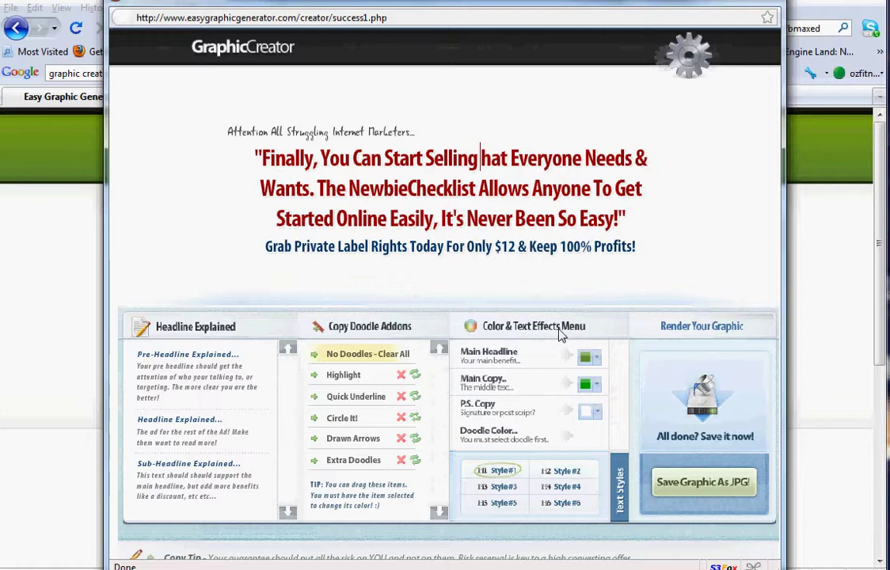
# Try text styles #3, #5 and #2, then settle on Style #4 with its stencil headline.
pyautogui.click(505, 487)
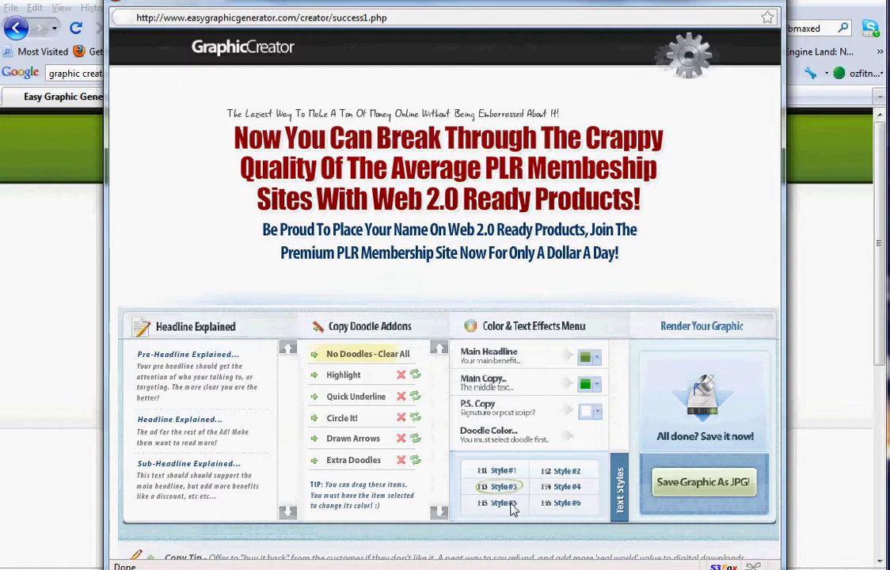
pyautogui.click(512, 506)
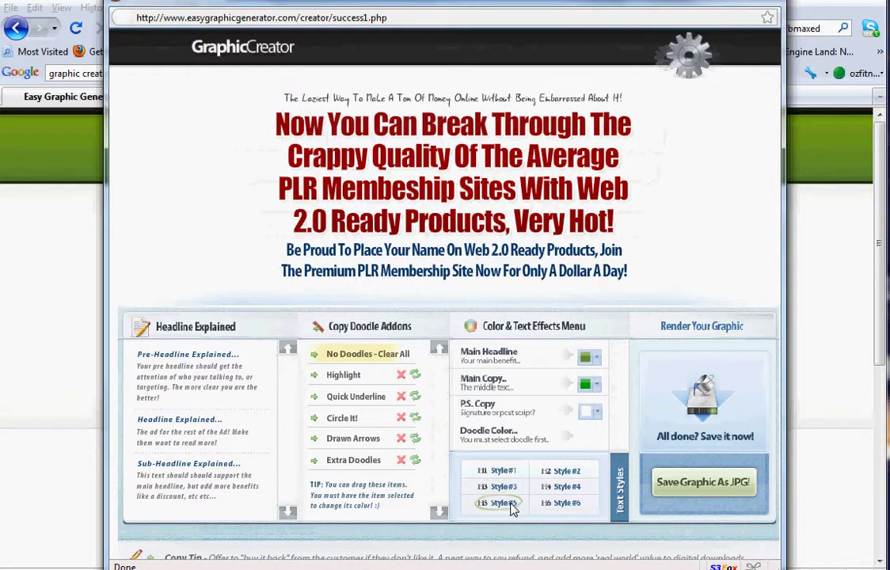
pyautogui.click(564, 472)
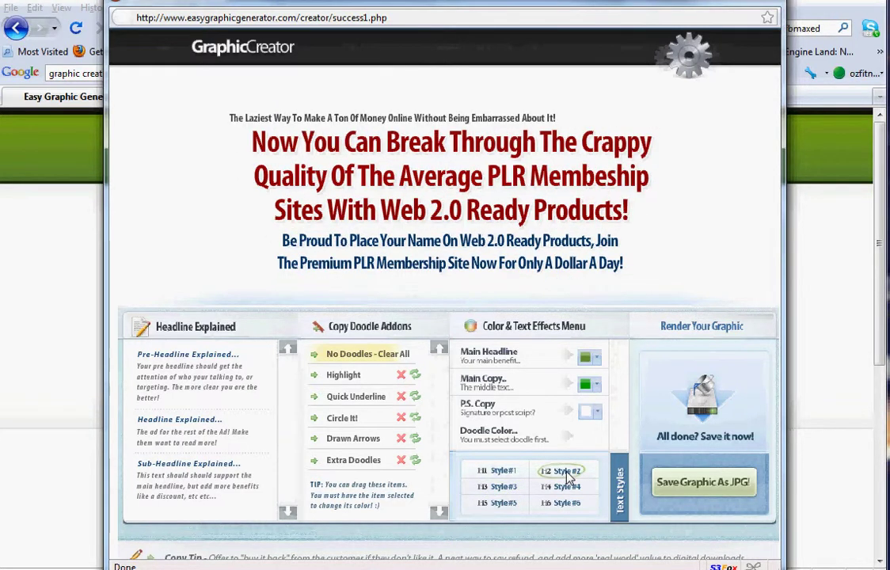
pyautogui.click(570, 488)
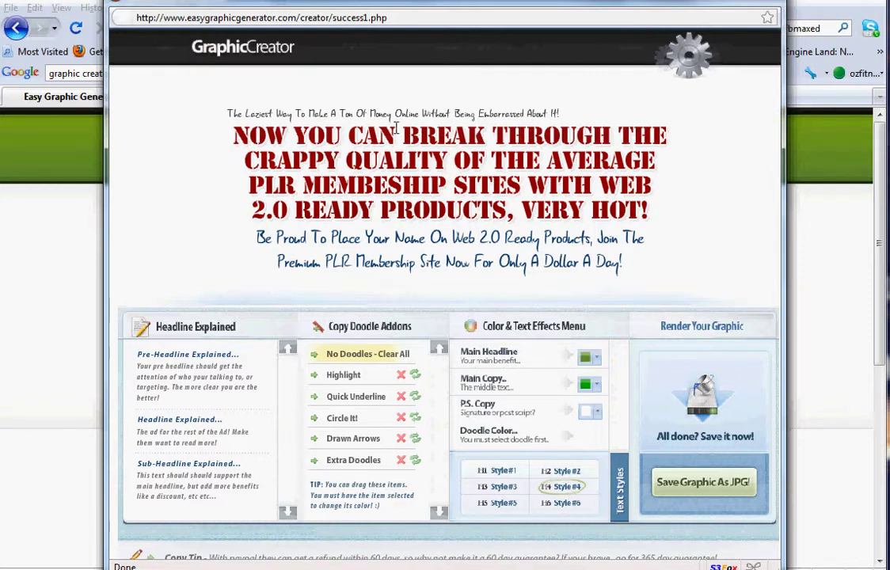
pyautogui.moveTo(319, 115); pyautogui.dragTo(398, 115)
# Colour the main headline green #009900 from More colors, after trying dark blue.
pyautogui.click(596, 359)
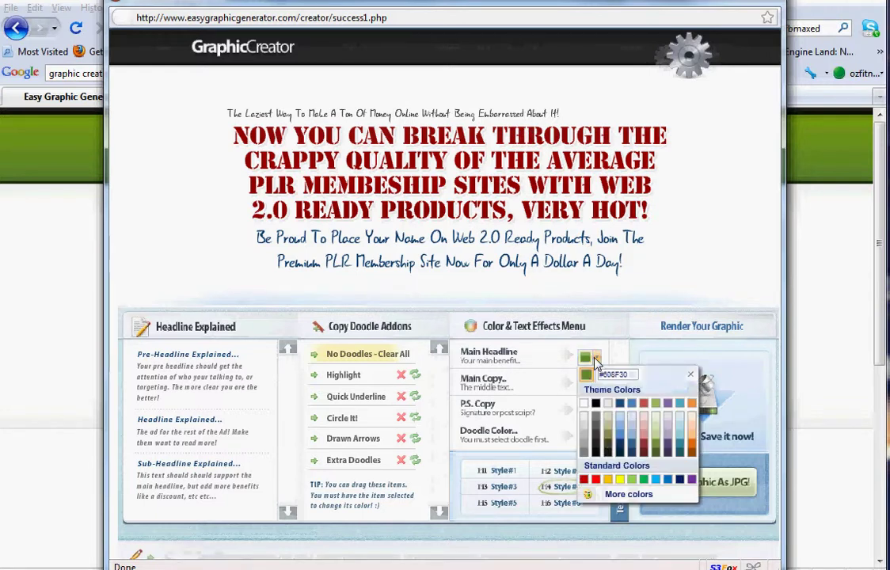
pyautogui.click(618, 447)
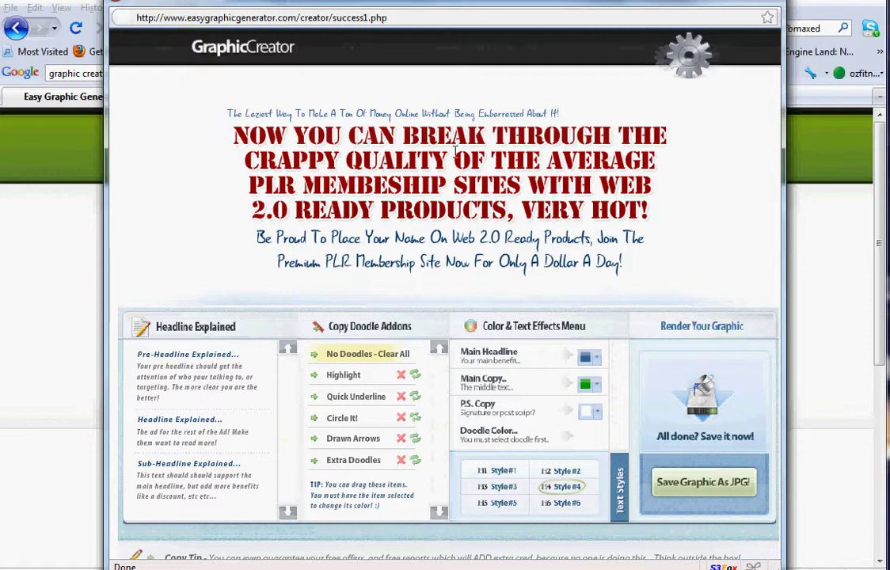
pyautogui.moveTo(490, 198); pyautogui.dragTo(246, 151)
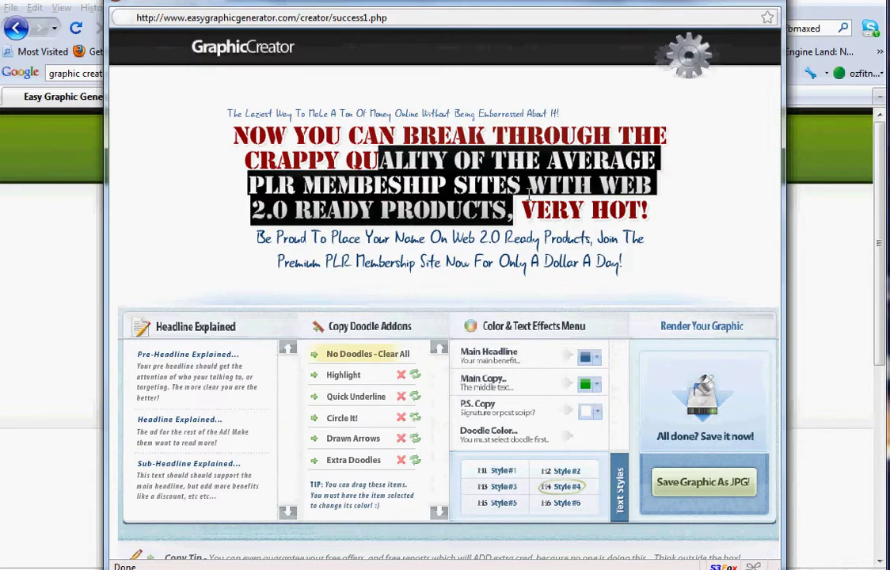
pyautogui.click(569, 352)
pyautogui.click(597, 388)
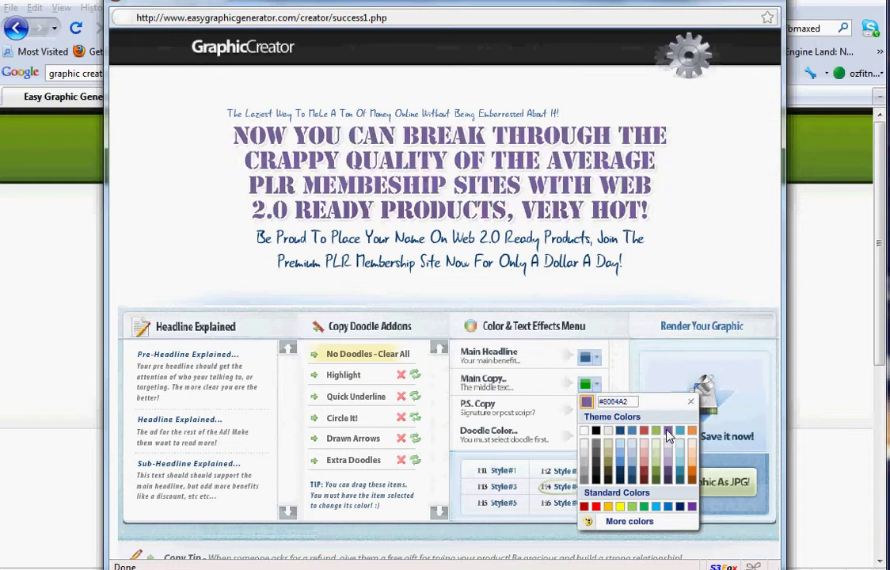
pyautogui.click(632, 521)
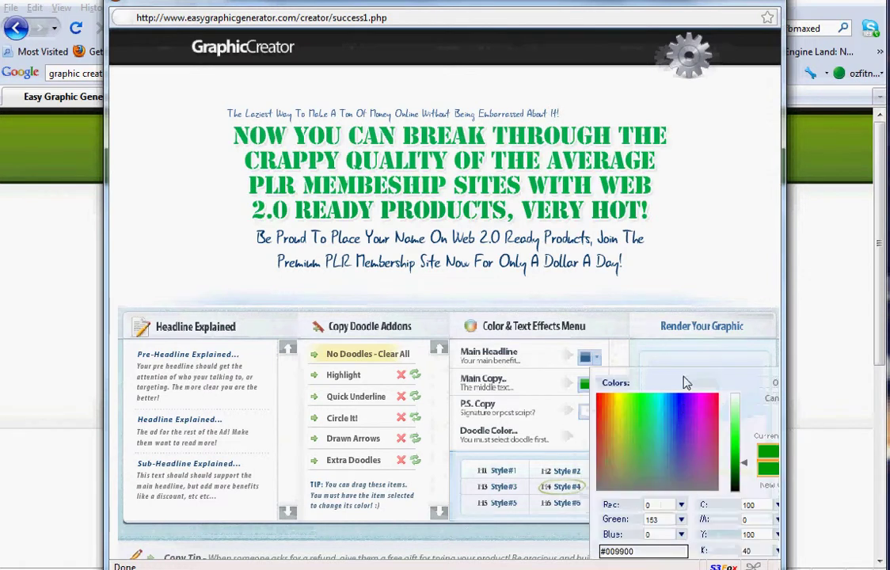
pyautogui.moveTo(610, 378); pyautogui.dragTo(622, 323)
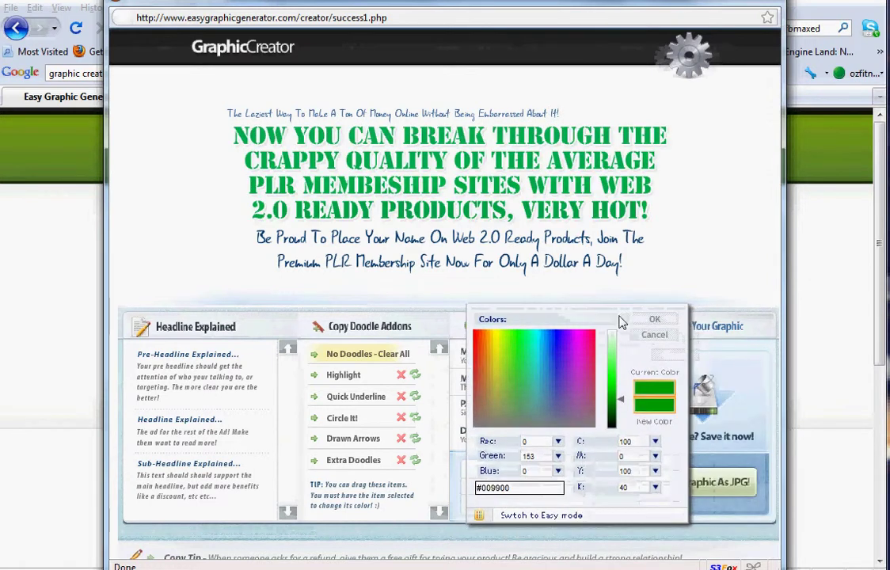
pyautogui.click(655, 334)
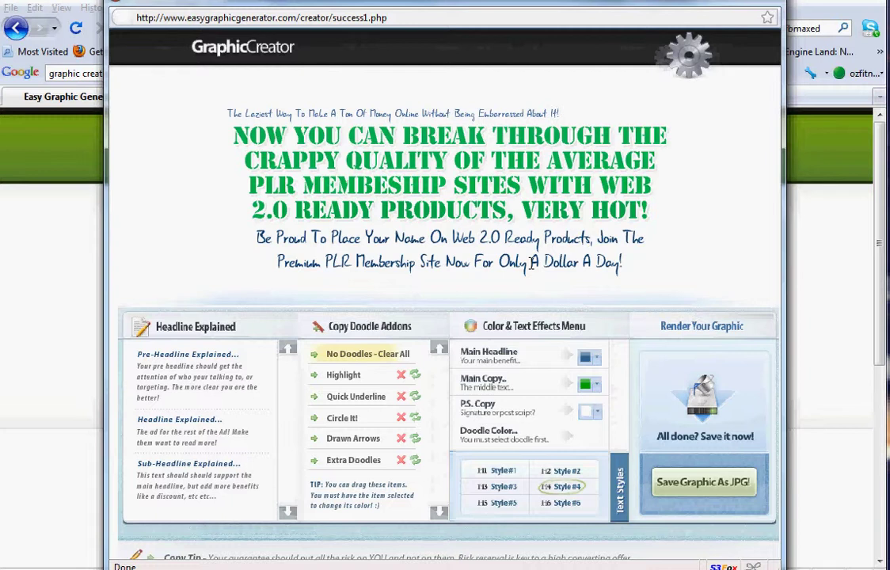
# Make the sub-headline black and overwrite its ending with 'xdfdgsdg'.
pyautogui.click(599, 413)
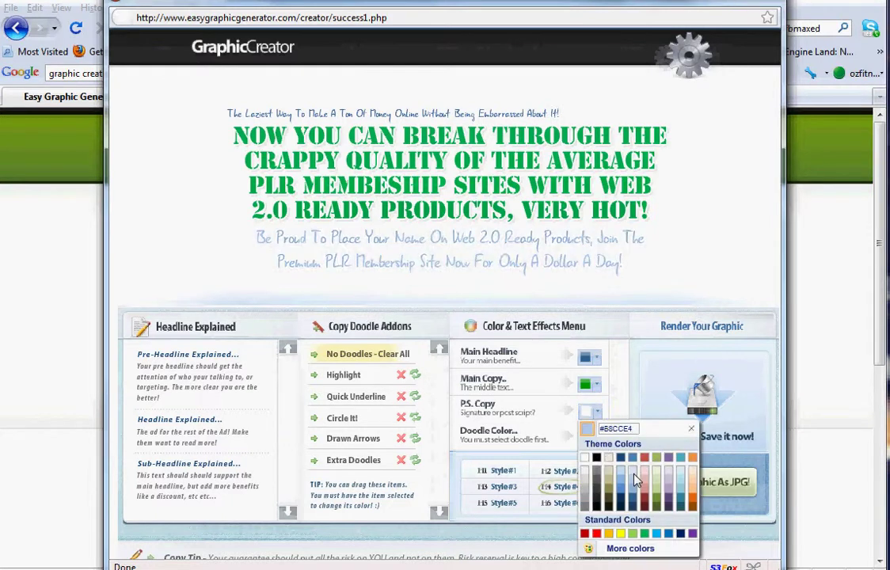
pyautogui.moveTo(622, 263); pyautogui.dragTo(544, 262)
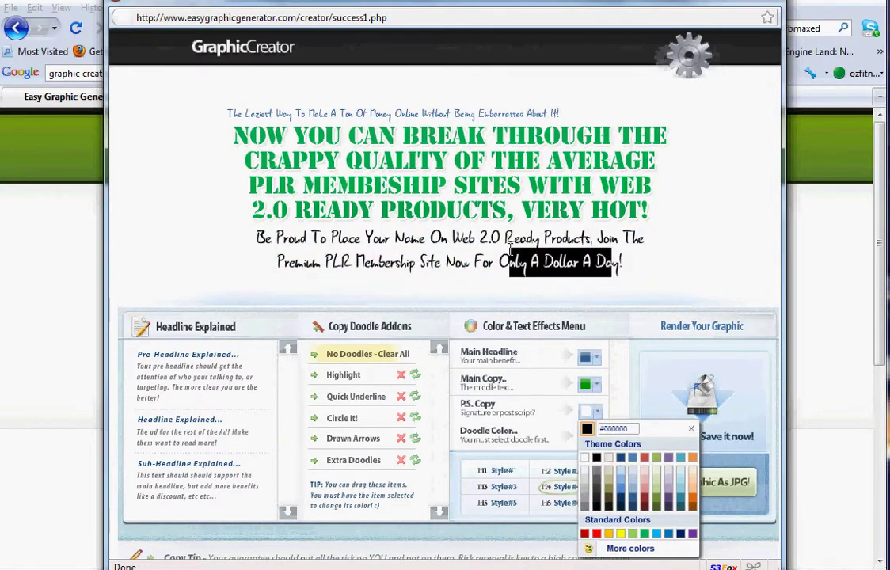
pyautogui.write('xdfdgsdg')
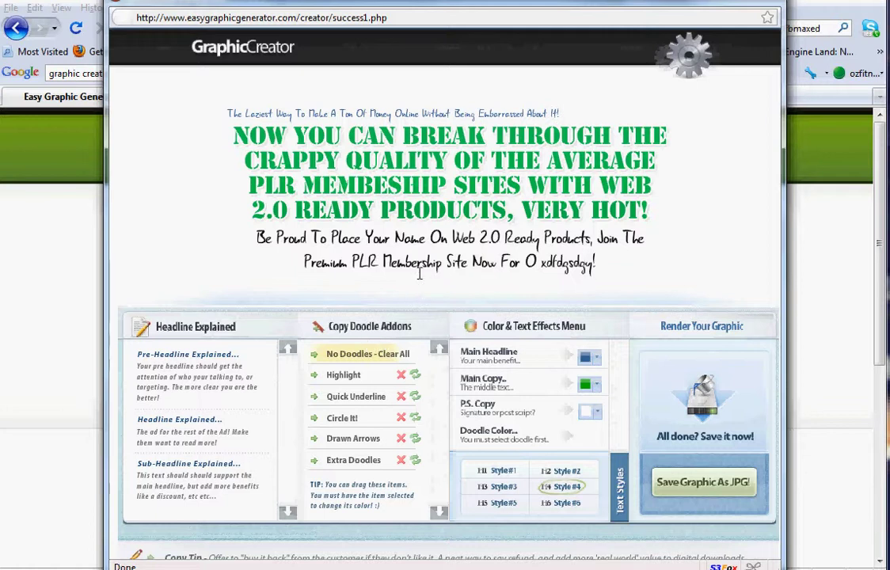
# Add a yellow highlight doodle over 'YOU CAN' and redraw its shape three times.
pyautogui.click(353, 380)
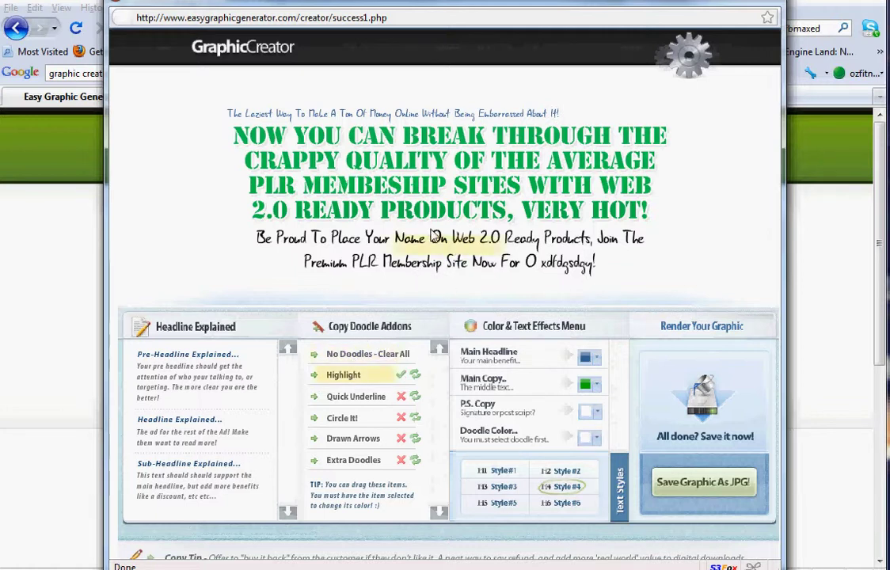
pyautogui.moveTo(378, 208)
pyautogui.mouseDown()
pyautogui.moveTo(323, 140)
pyautogui.moveTo(299, 136)
pyautogui.moveTo(323, 144)
pyautogui.mouseUp()
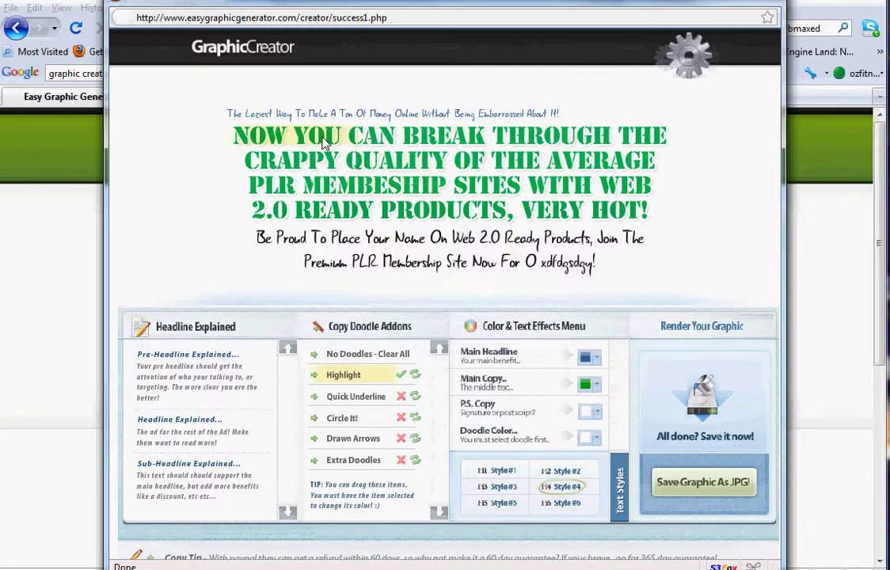
pyautogui.click(416, 376)
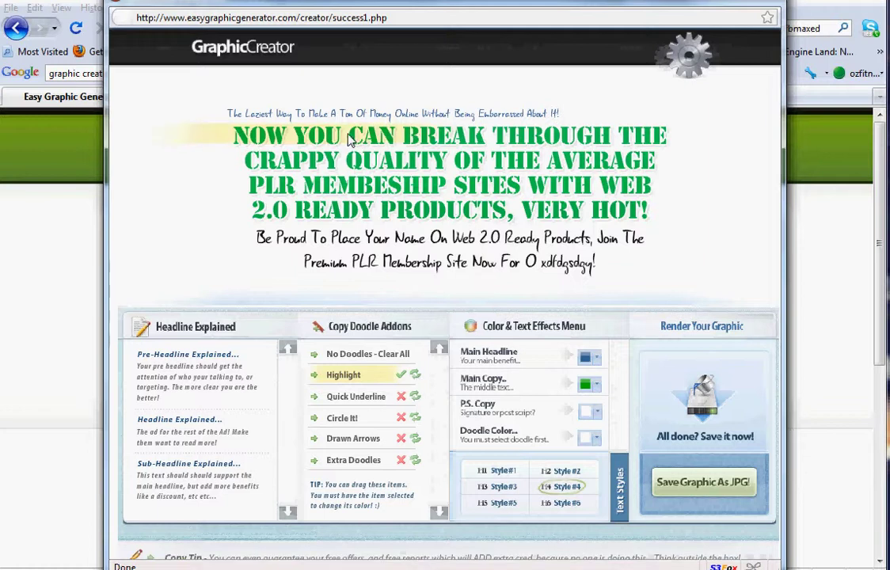
pyautogui.click(416, 377)
pyautogui.click(416, 376)
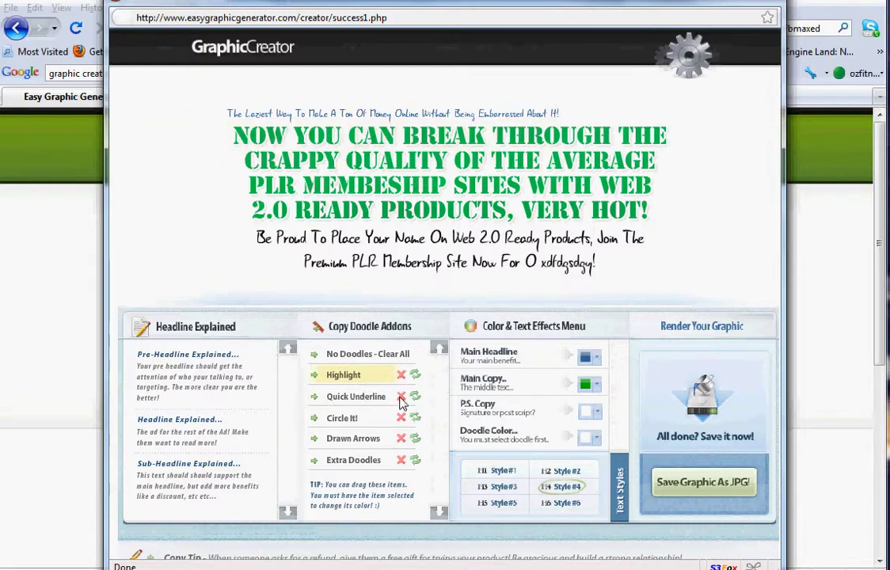
pyautogui.click(400, 399)
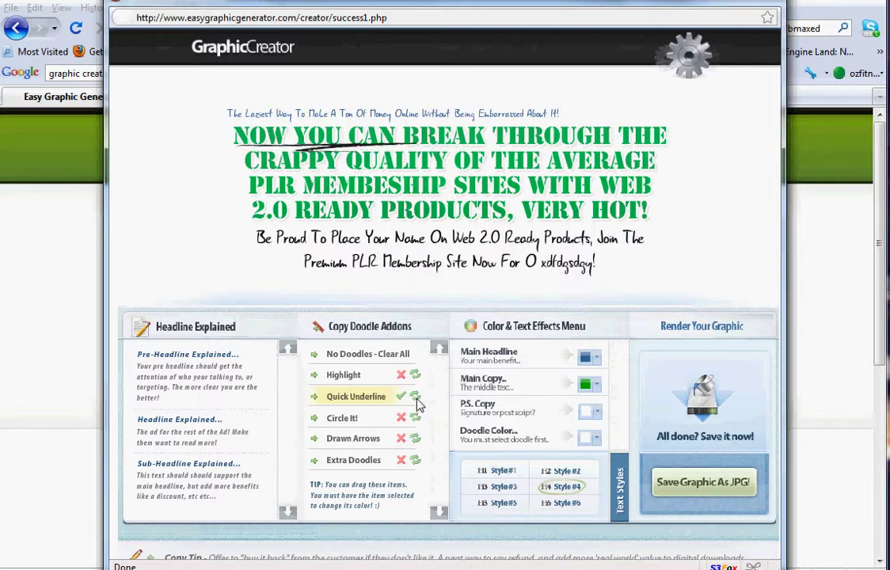
pyautogui.click(342, 419)
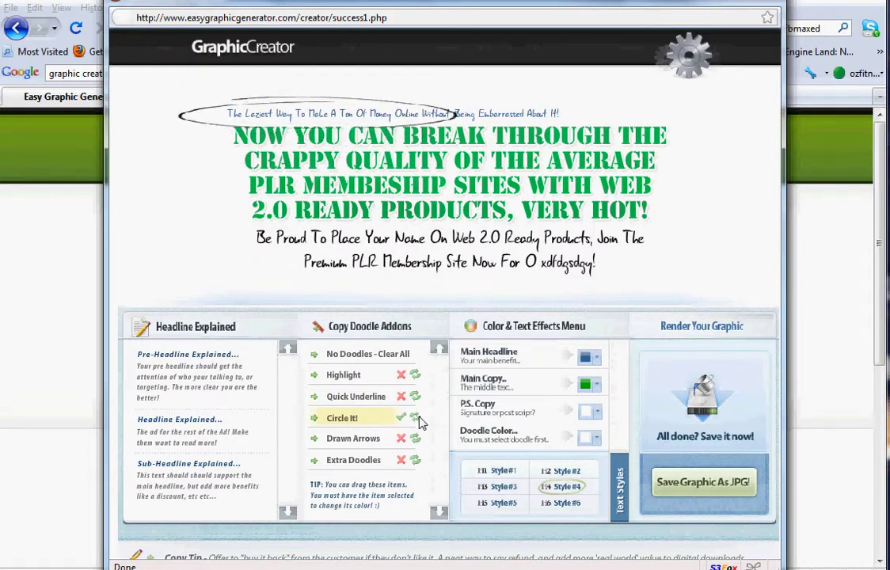
pyautogui.click(416, 420)
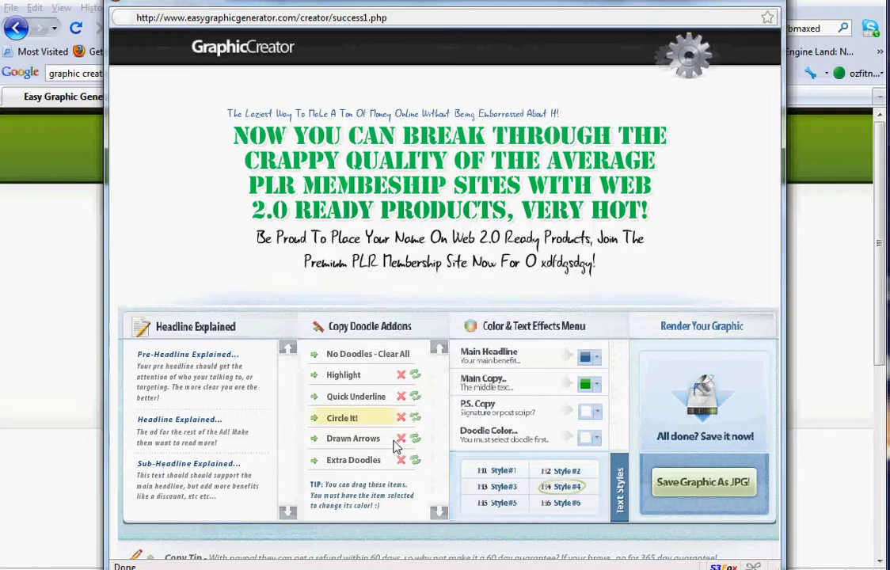
pyautogui.click(400, 439)
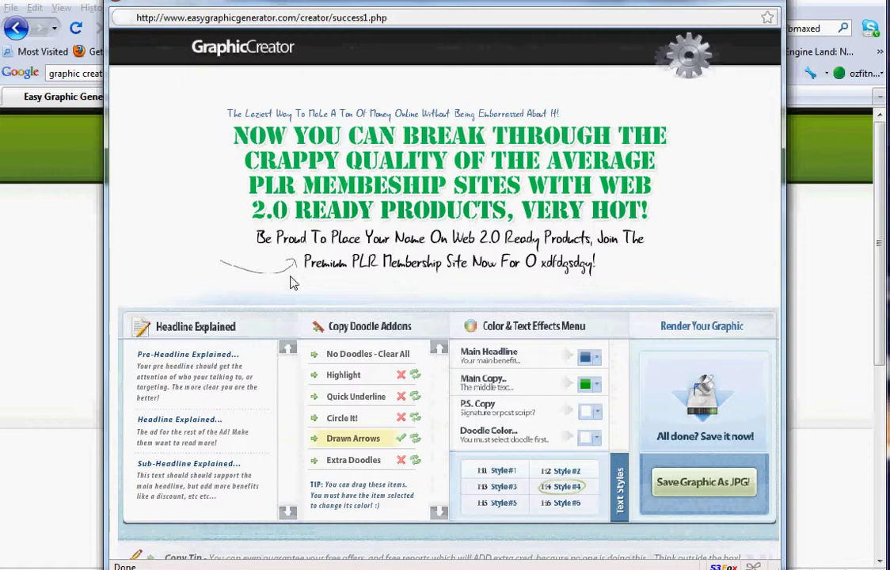
pyautogui.click(414, 440)
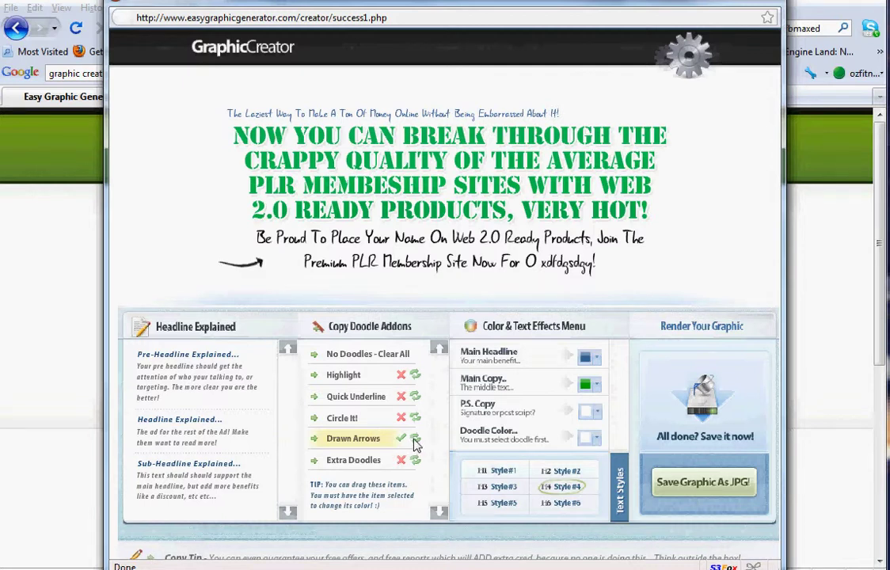
pyautogui.click(415, 441)
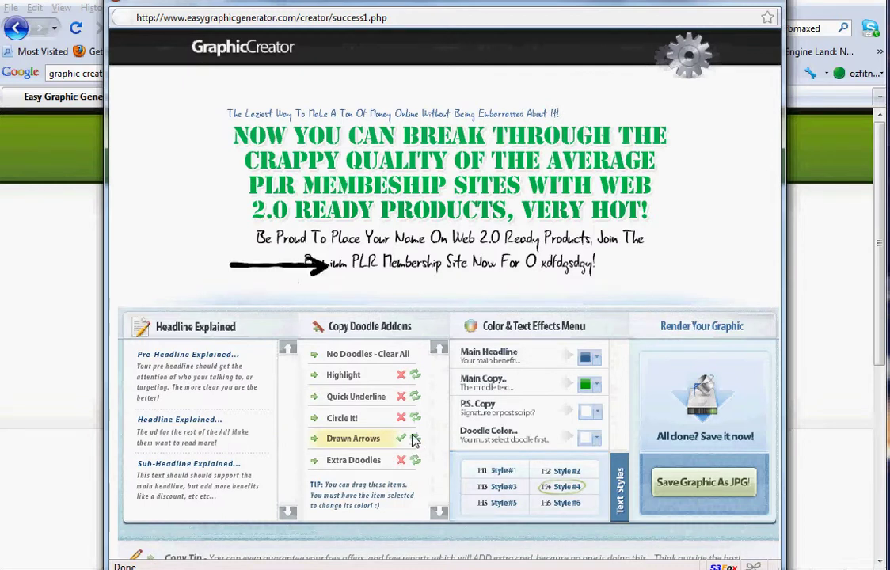
pyautogui.moveTo(224, 236); pyautogui.dragTo(144, 206)
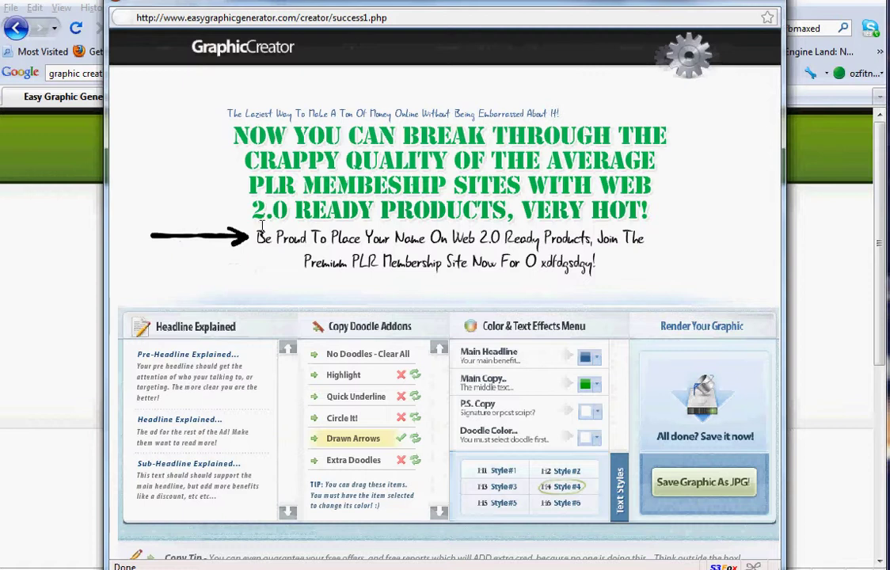
pyautogui.click(401, 439)
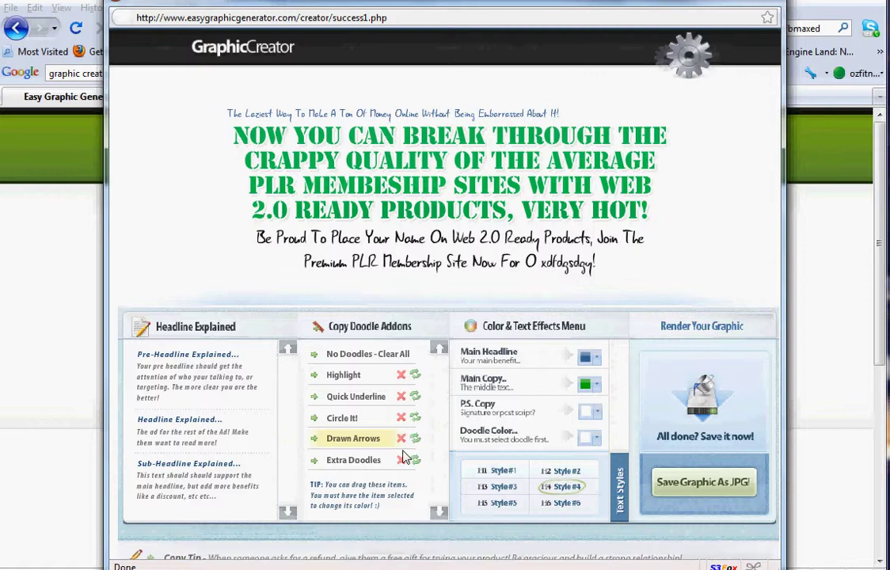
pyautogui.click(414, 459)
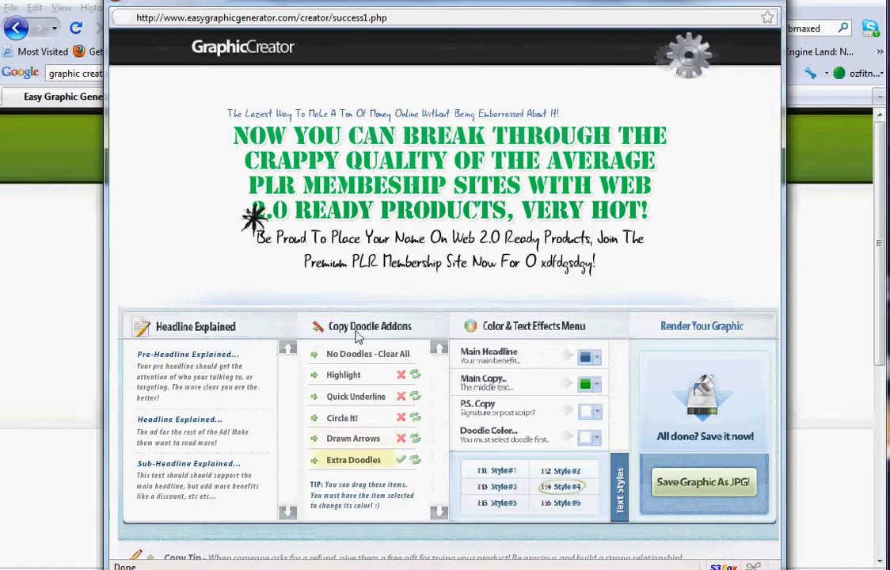
pyautogui.moveTo(257, 229); pyautogui.dragTo(227, 192)
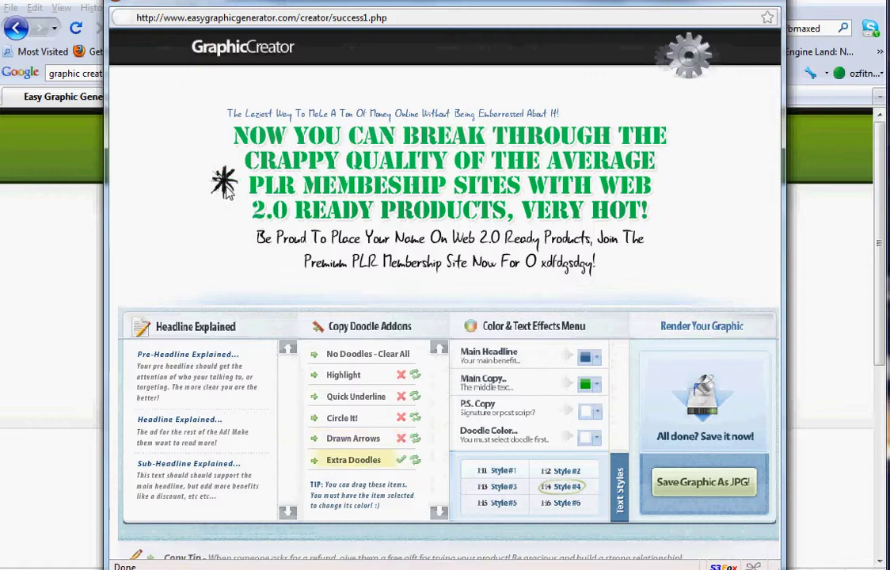
pyautogui.click(415, 461)
pyautogui.click(416, 461)
pyautogui.click(415, 461)
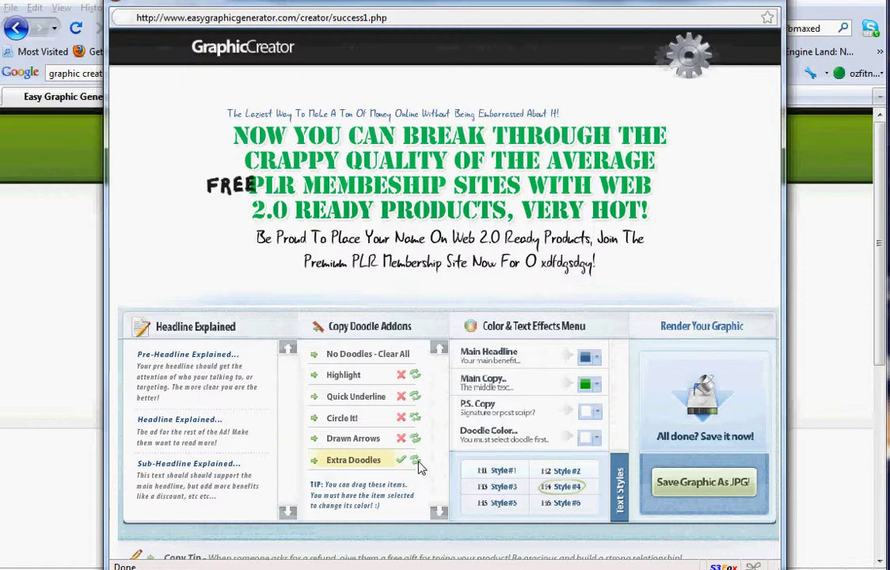
pyautogui.click(416, 461)
pyautogui.click(415, 462)
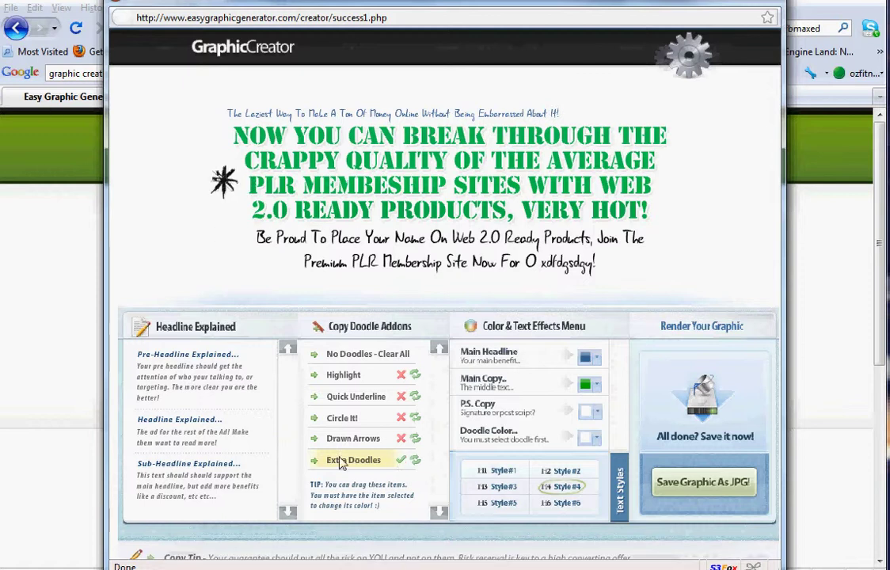
# Render the graphic as 27894.png, then begin Save Image As and cancel it.
pyautogui.click(685, 497)
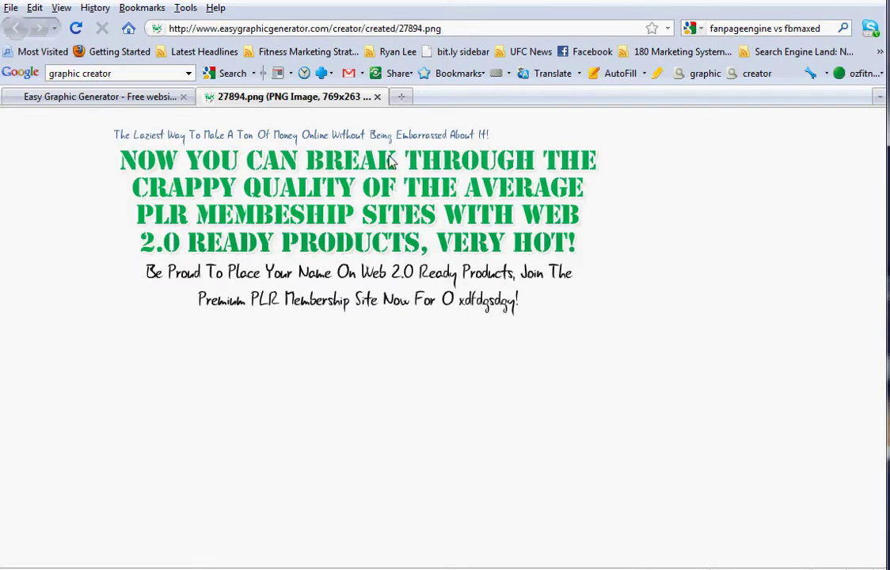
pyautogui.rightClick(366, 192)
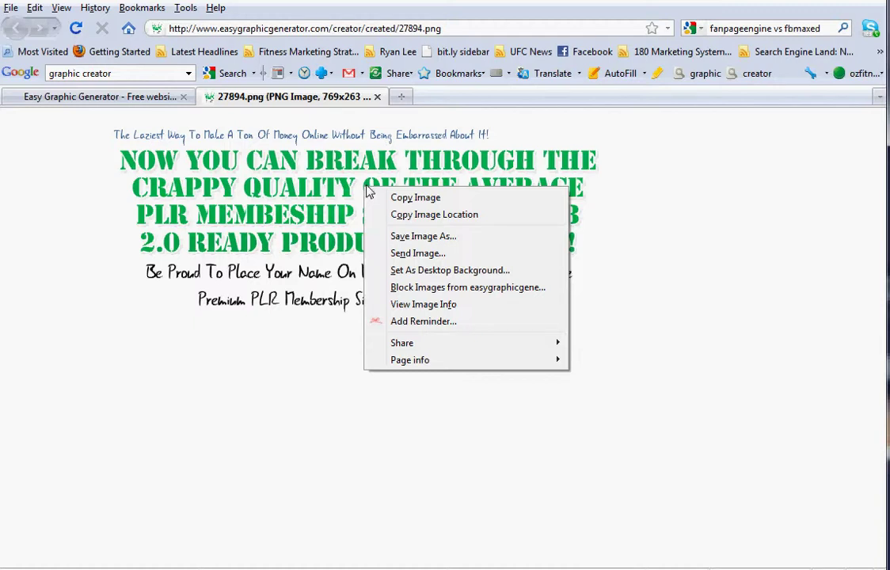
pyautogui.click(434, 241)
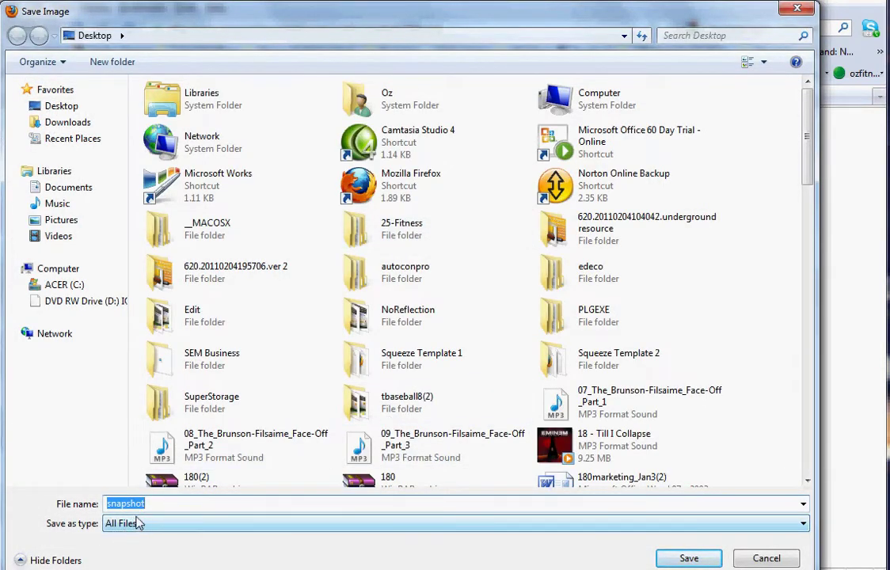
pyautogui.click(766, 560)
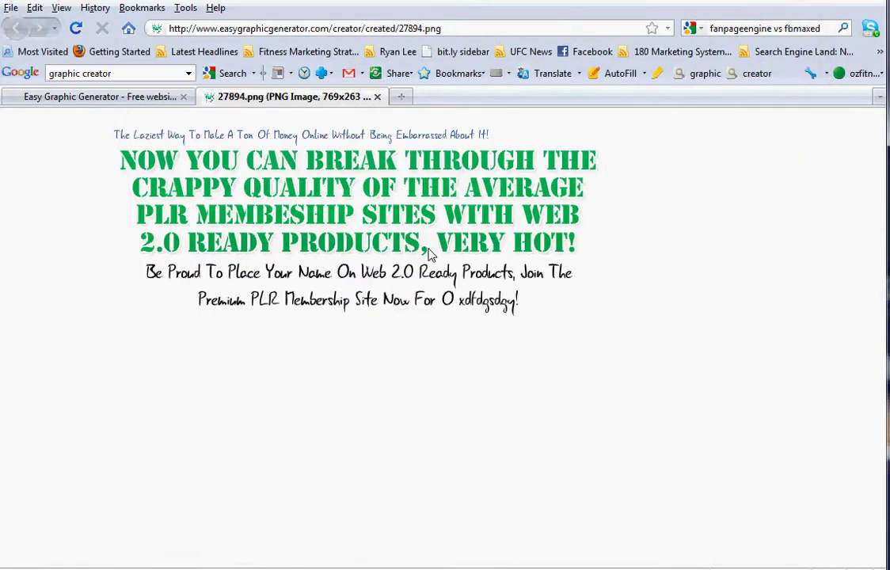
pyautogui.rightClick(399, 182)
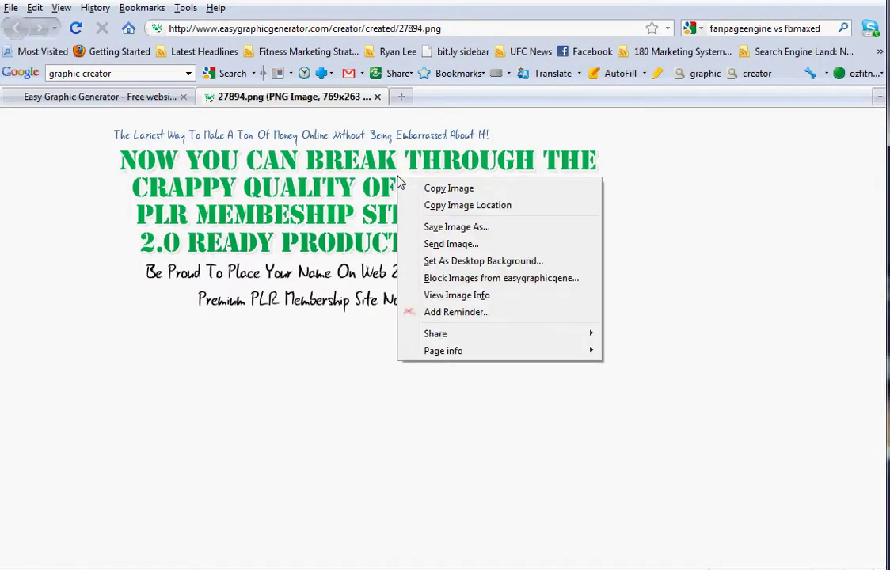
pyautogui.click(455, 295)
pyautogui.moveTo(163, 4); pyautogui.dragTo(418, 104)
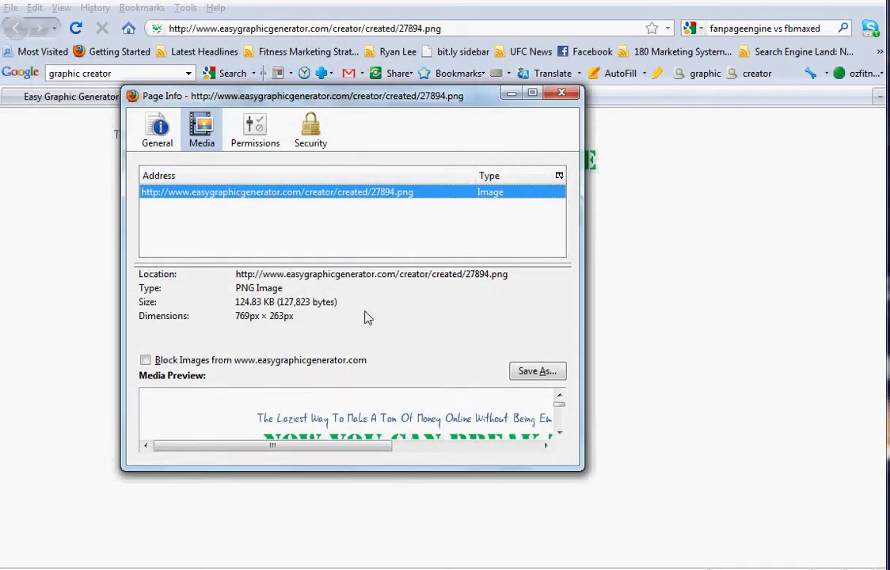
pyautogui.click(549, 376)
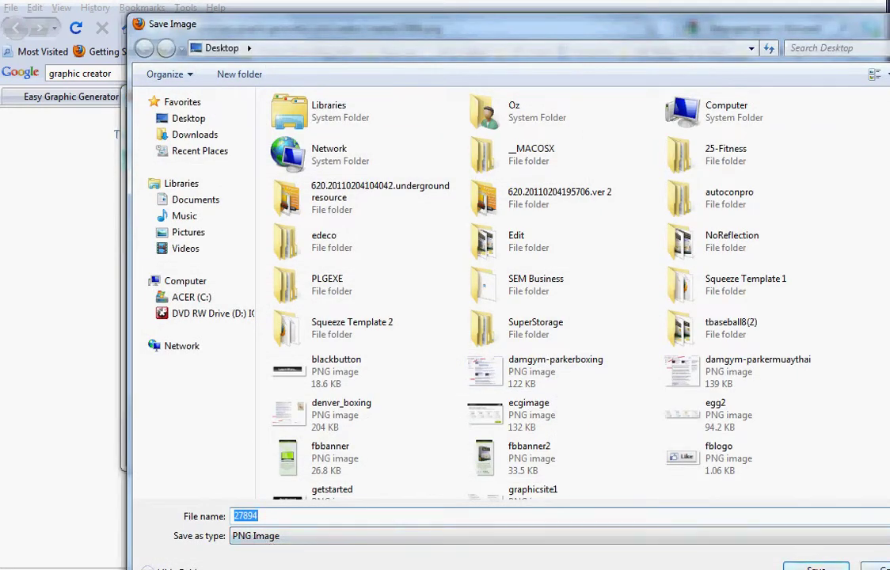
pyautogui.click(881, 567)
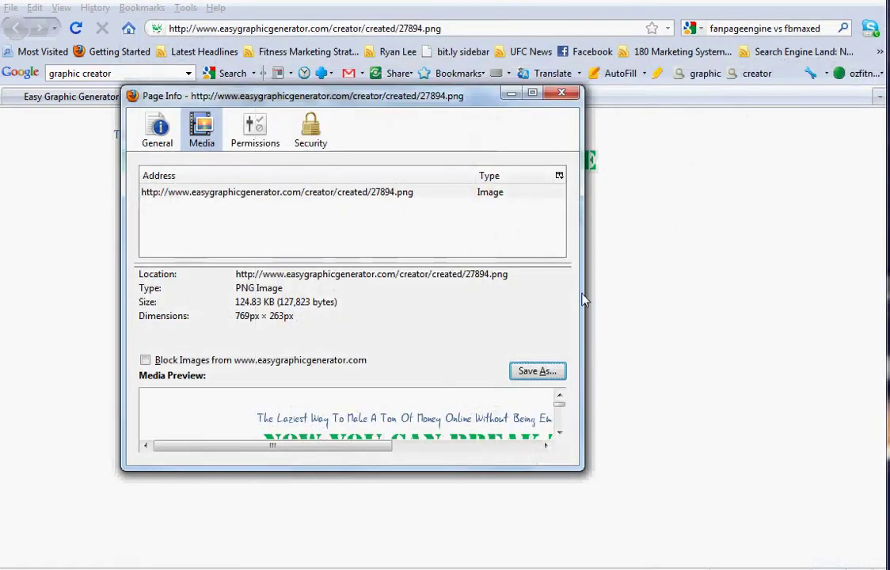
pyautogui.click(561, 92)
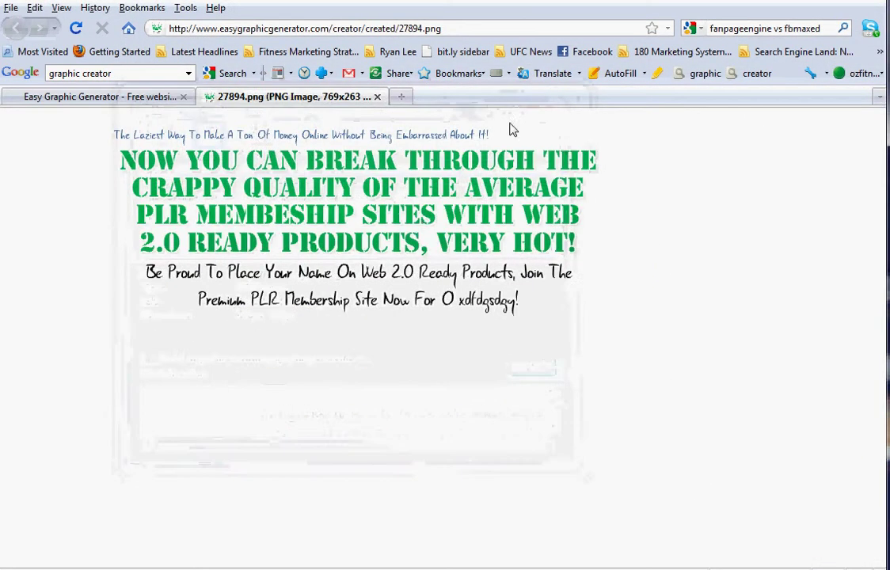
pyautogui.rightClick(387, 206)
pyautogui.click(446, 325)
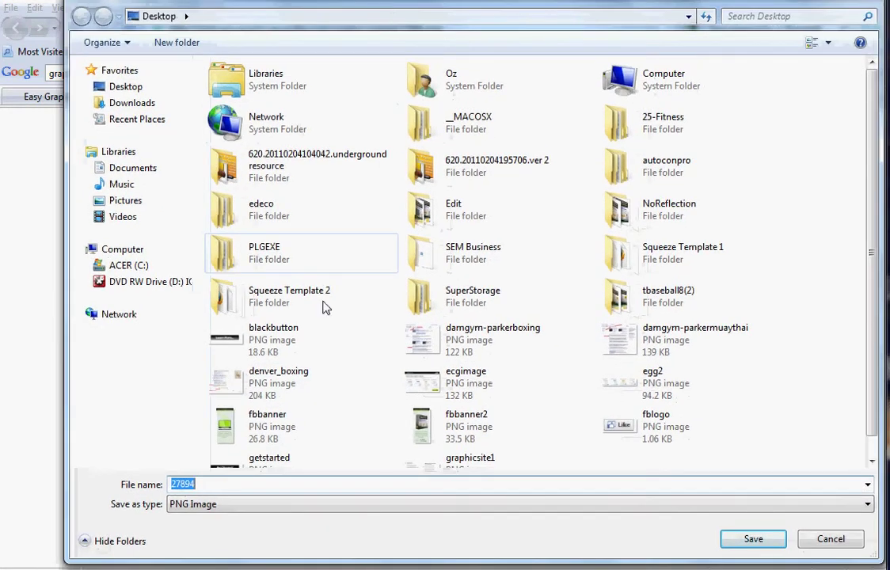
pyautogui.click(817, 538)
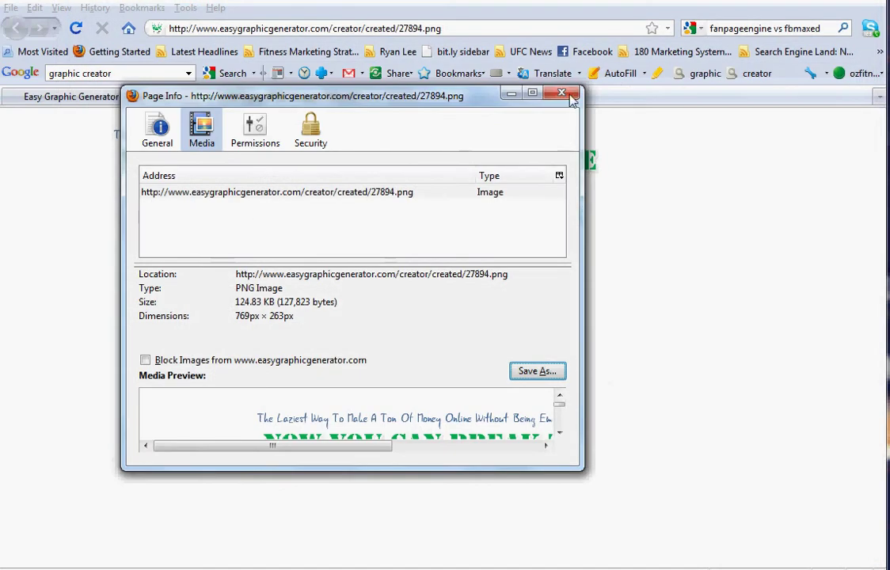
pyautogui.click(512, 92)
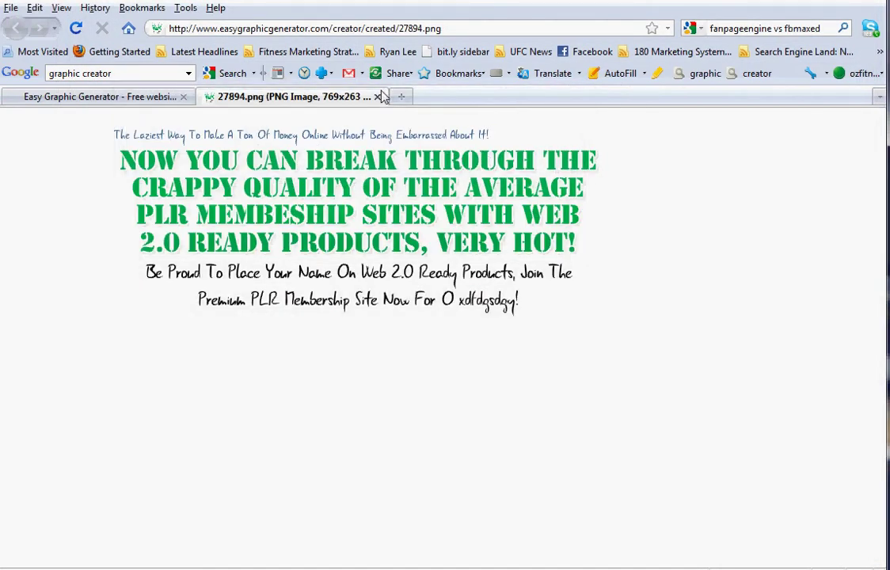